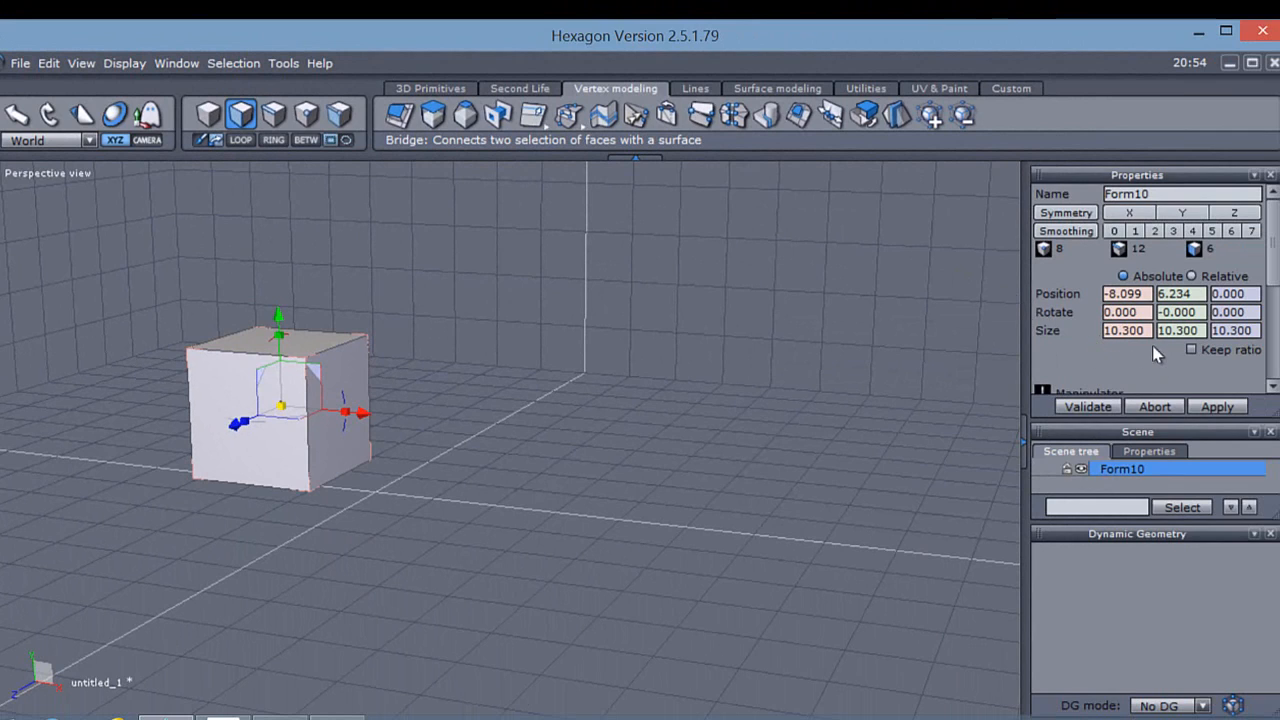
# Start an Extrude surface on the cube's side face and shape its first sections flaring outward from the cube.
pyautogui.click(466, 116)
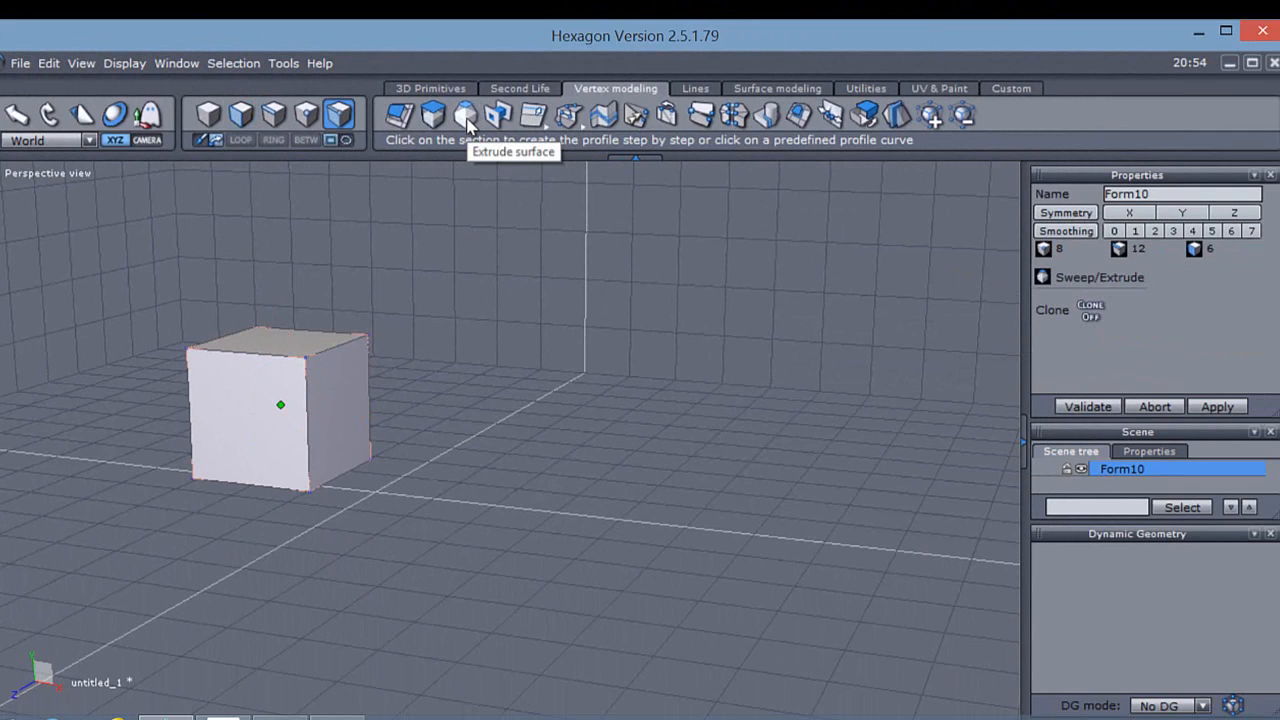
pyautogui.click(333, 391)
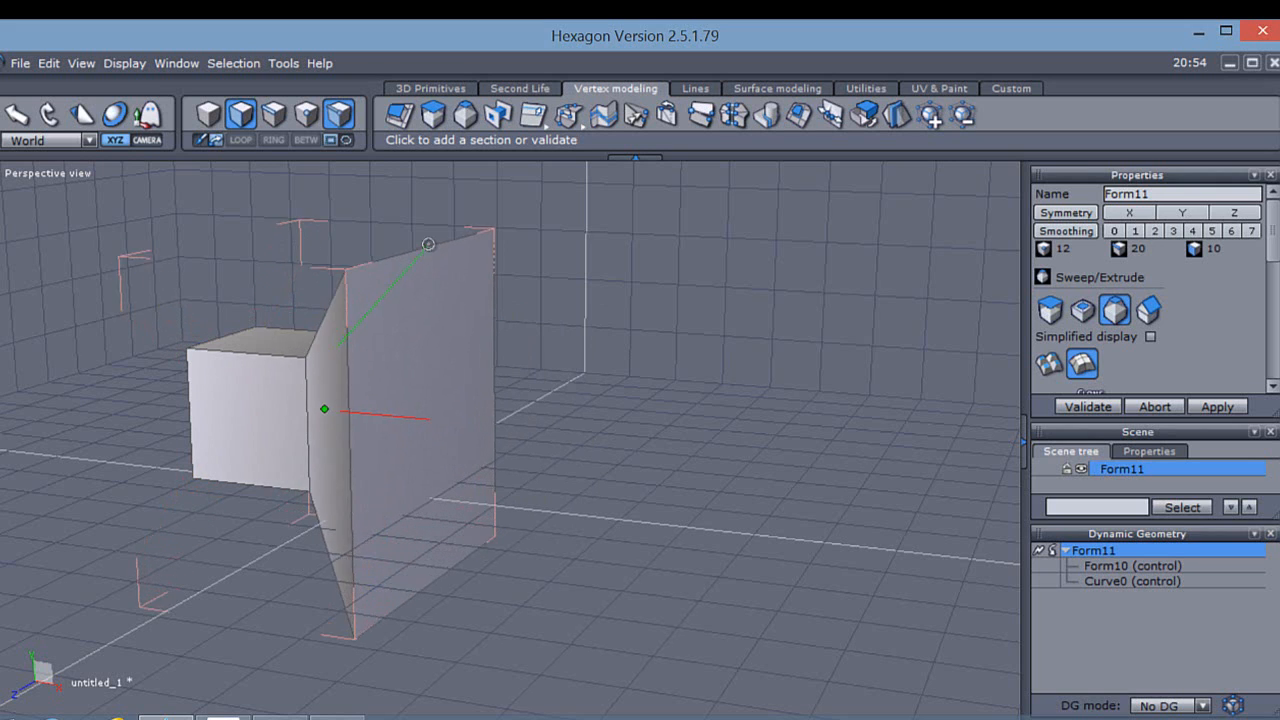
pyautogui.click(428, 244)
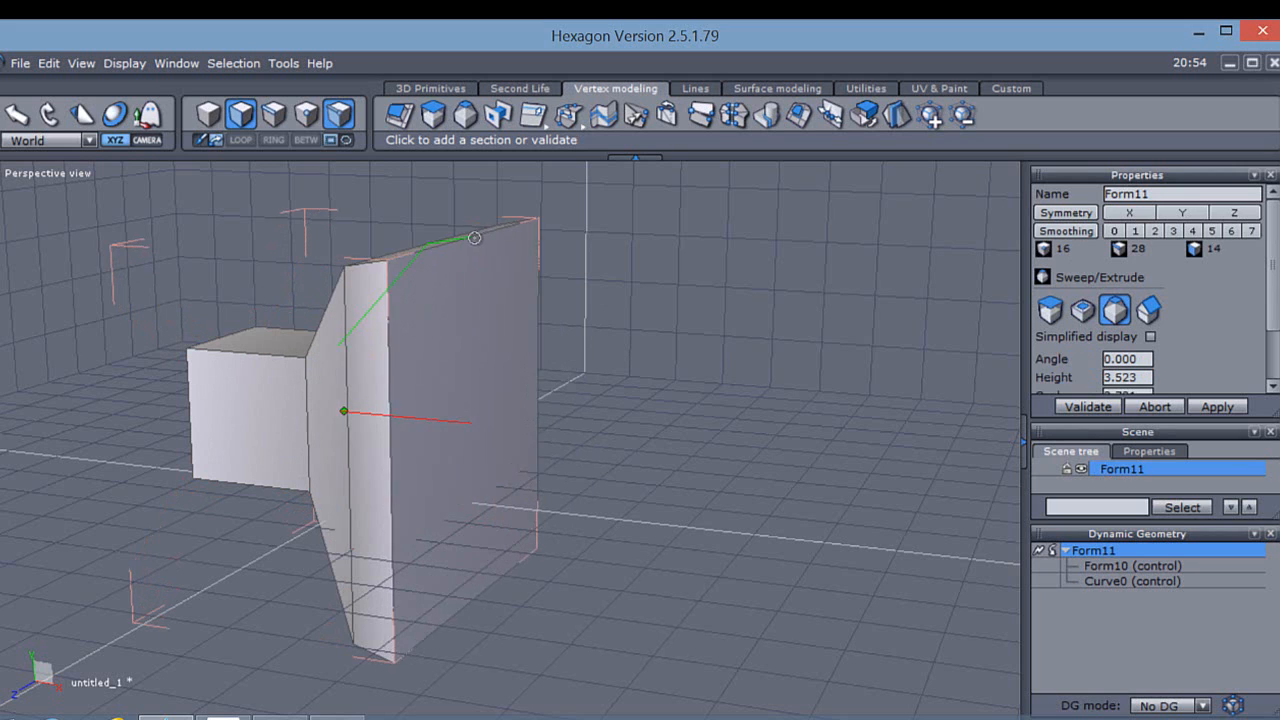
pyautogui.click(504, 238)
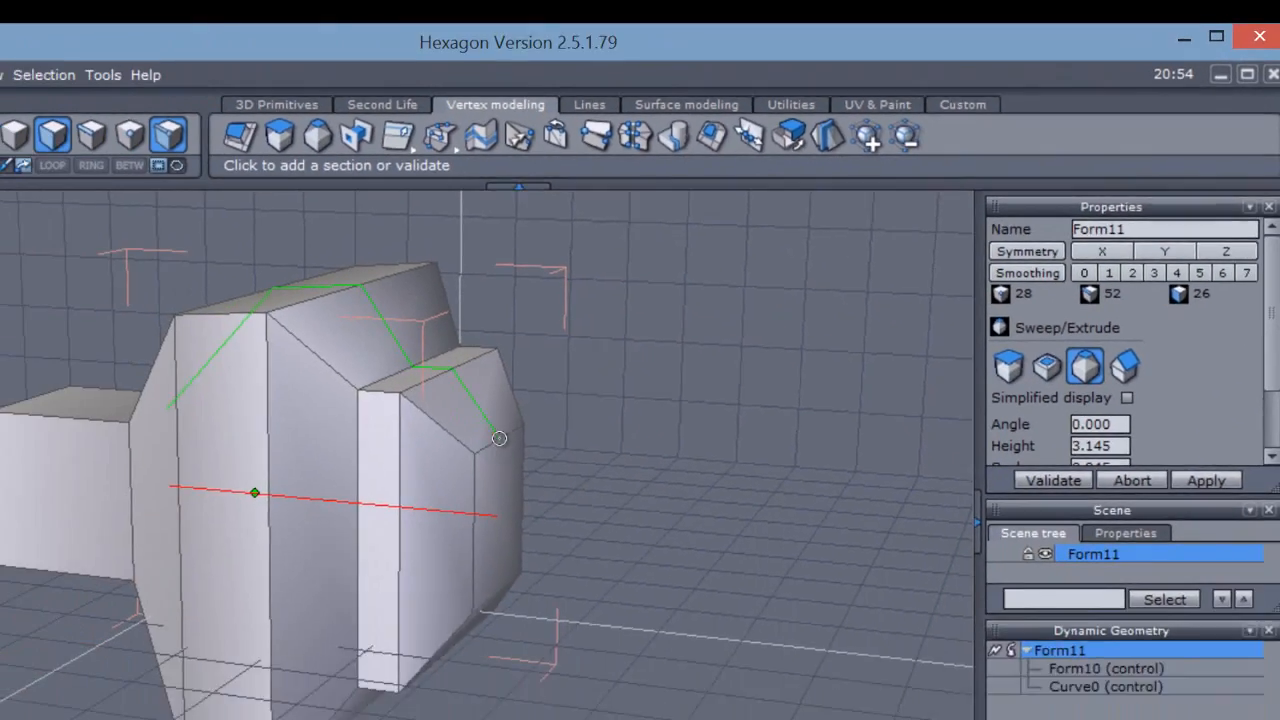
# Try the bent and straight extrusion modes for the next section, and add an inset section on the end face.
pyautogui.press('ctrl')
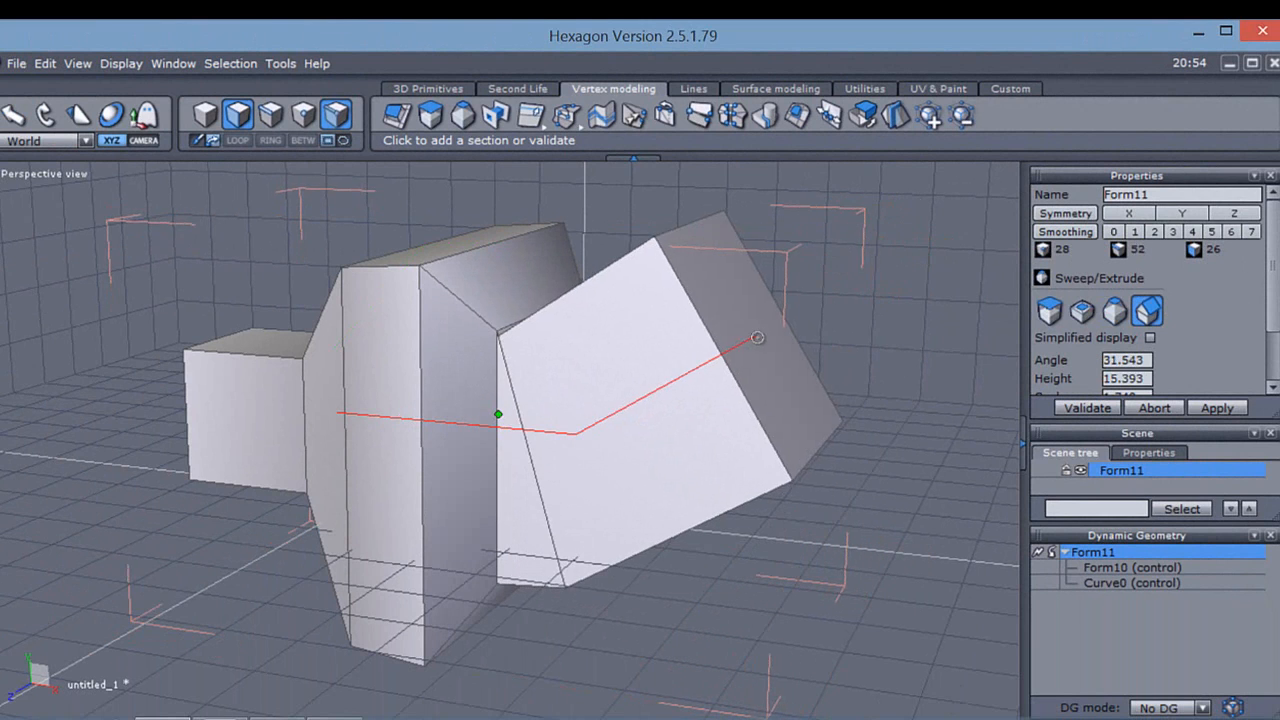
pyautogui.moveTo(717, 326); pyautogui.dragTo(451, 342, button='middle')
pyautogui.scroll(-6, 678, 355)
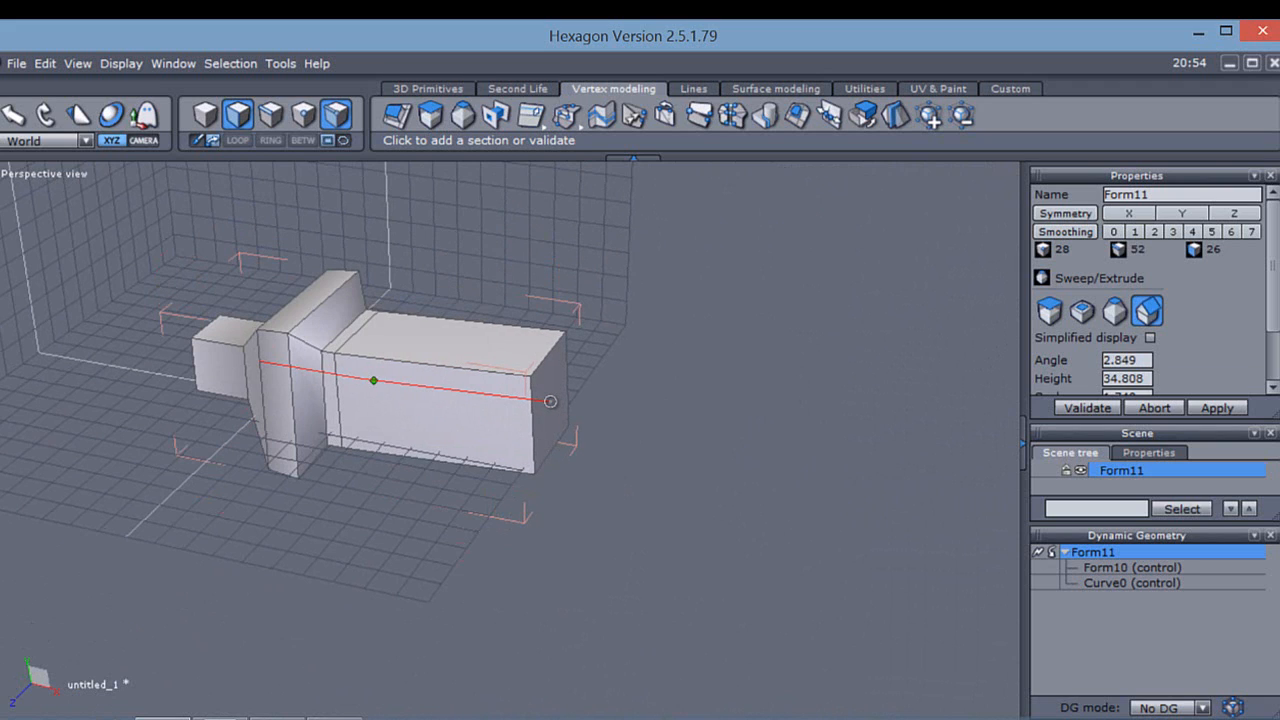
pyautogui.press('ctrl')
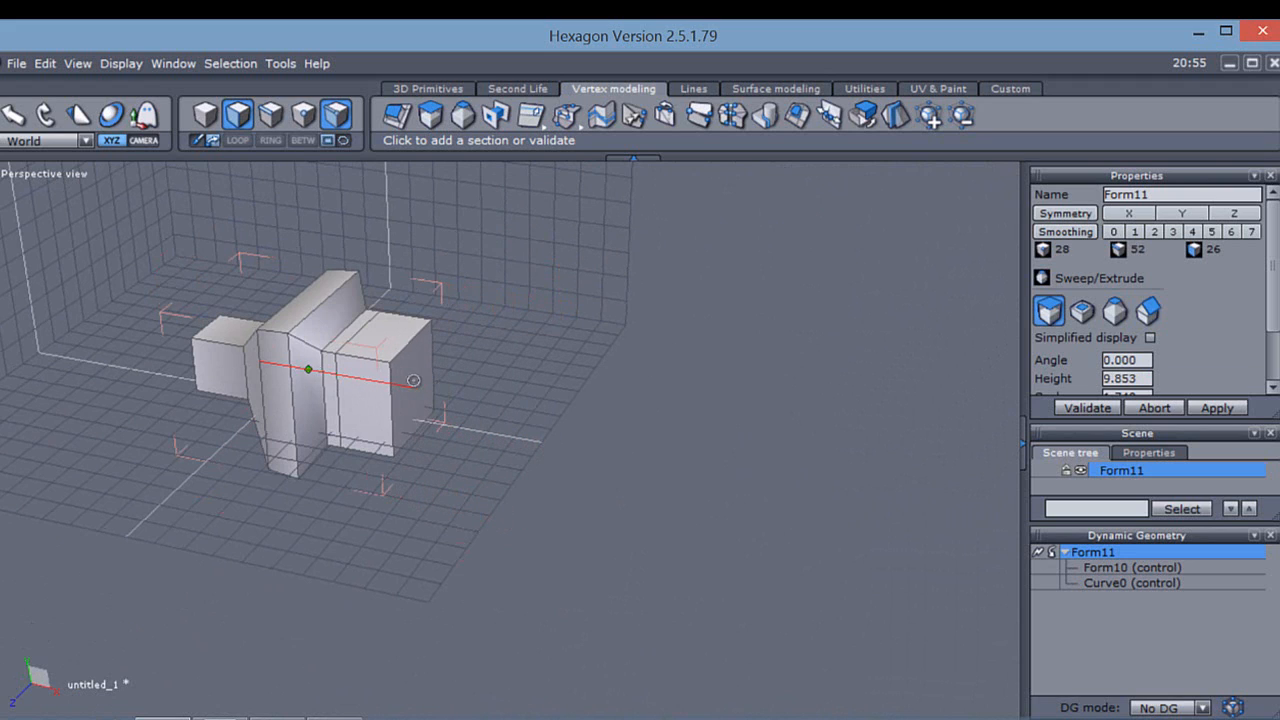
pyautogui.press('shift')
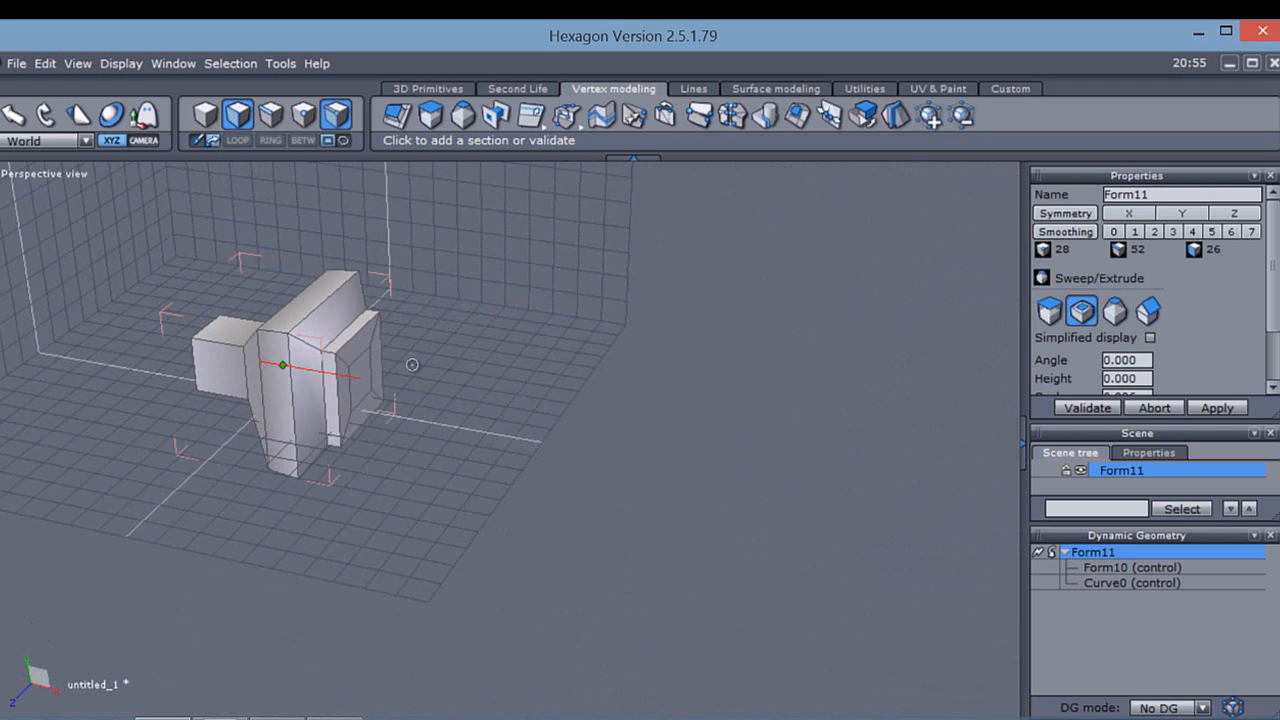
pyautogui.press('shift')
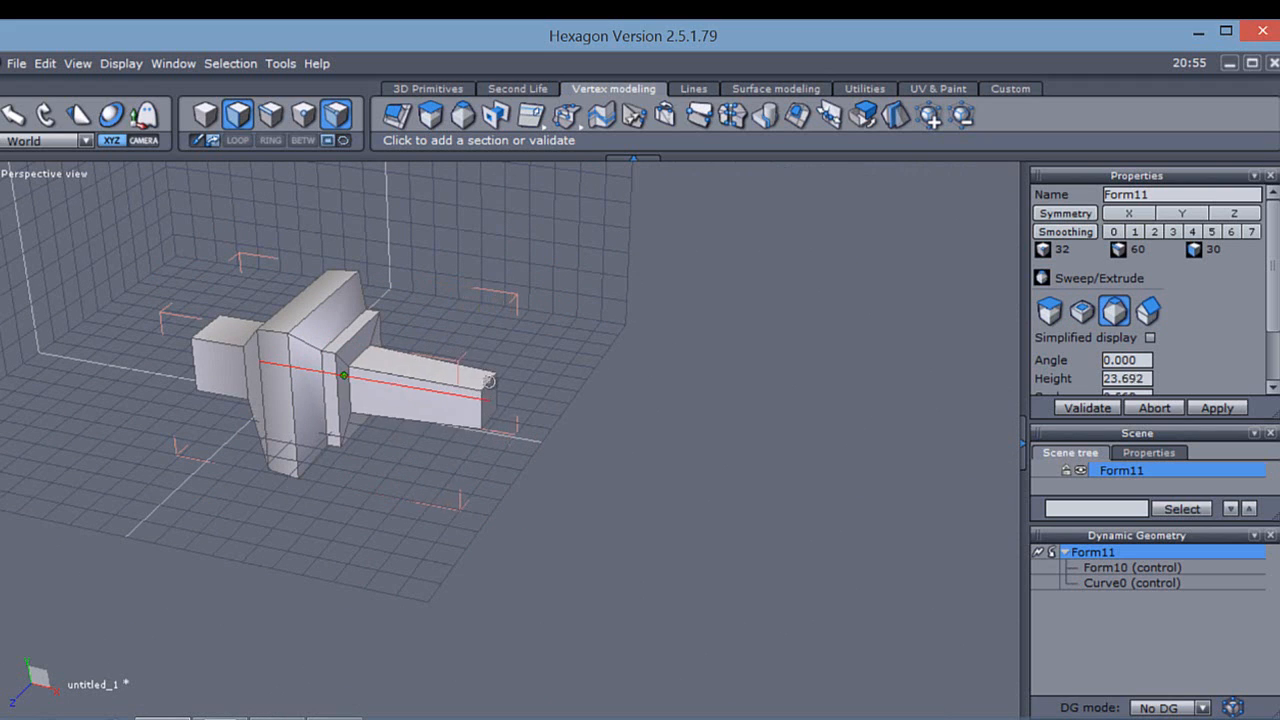
# Extend the extrusion with a narrowing neck, a wide flared block and sections tapering to a small tip, and validate it.
pyautogui.click(431, 380)
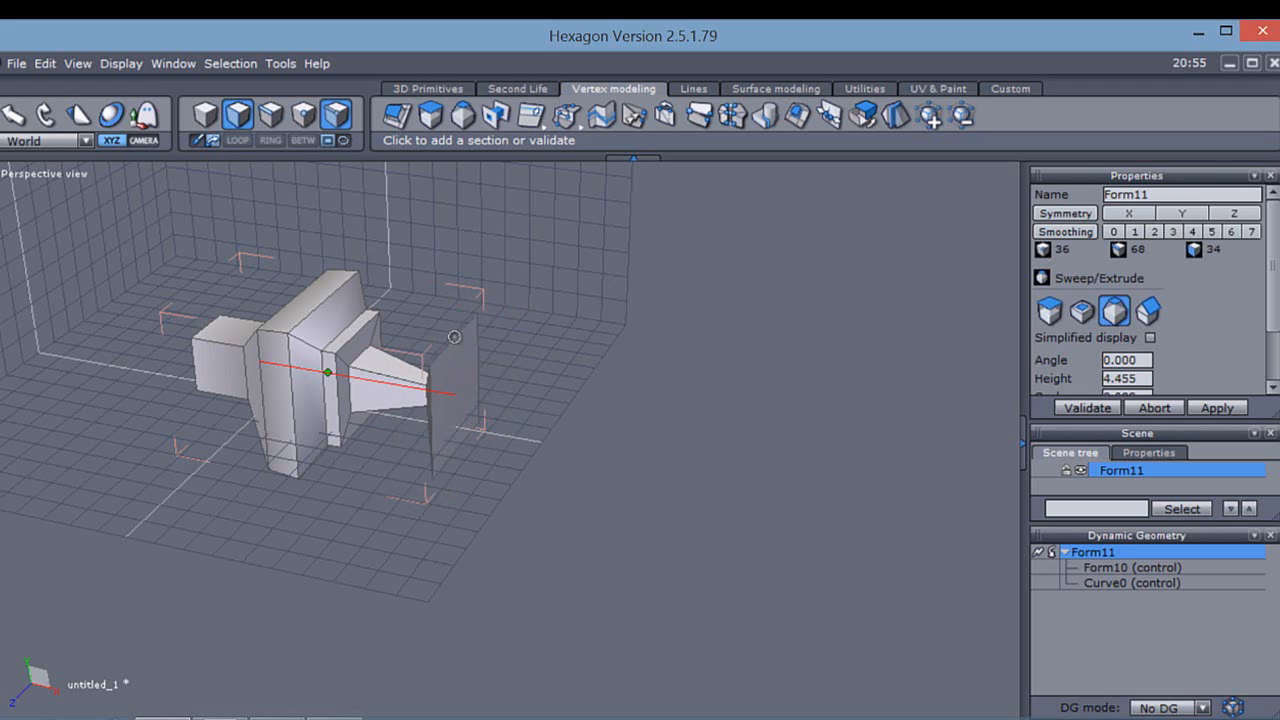
pyautogui.click(564, 348)
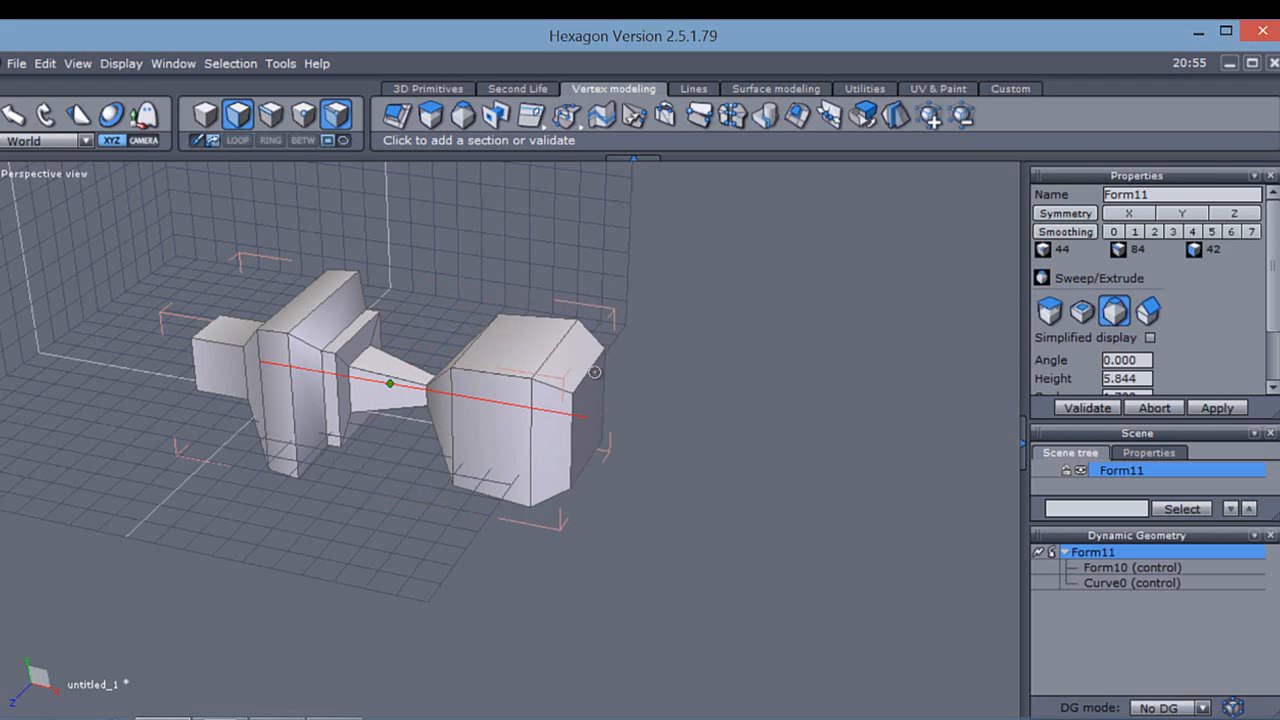
pyautogui.click(680, 417)
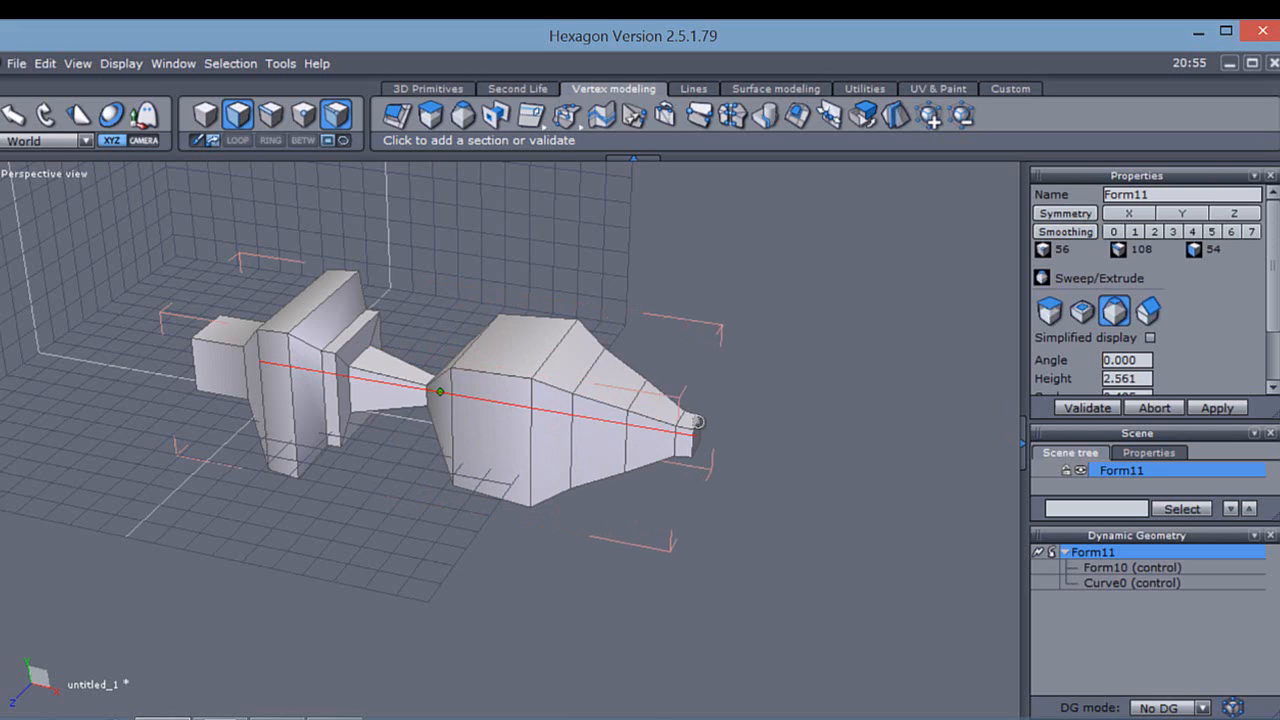
pyautogui.press('Return')
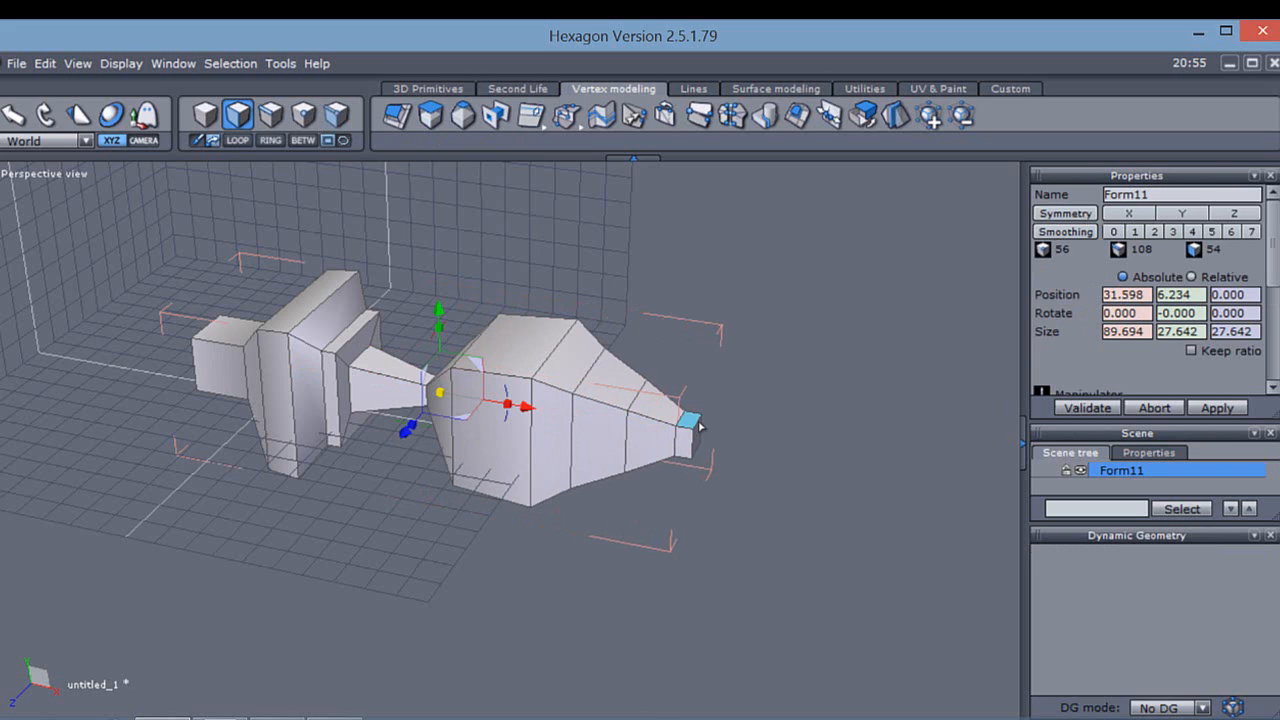
# Switch to ZBrush, load the Brush Toggle plugin's ZModeler brushes and check them in the brush palette.
pyautogui.hotkey('alt', 'Tab')
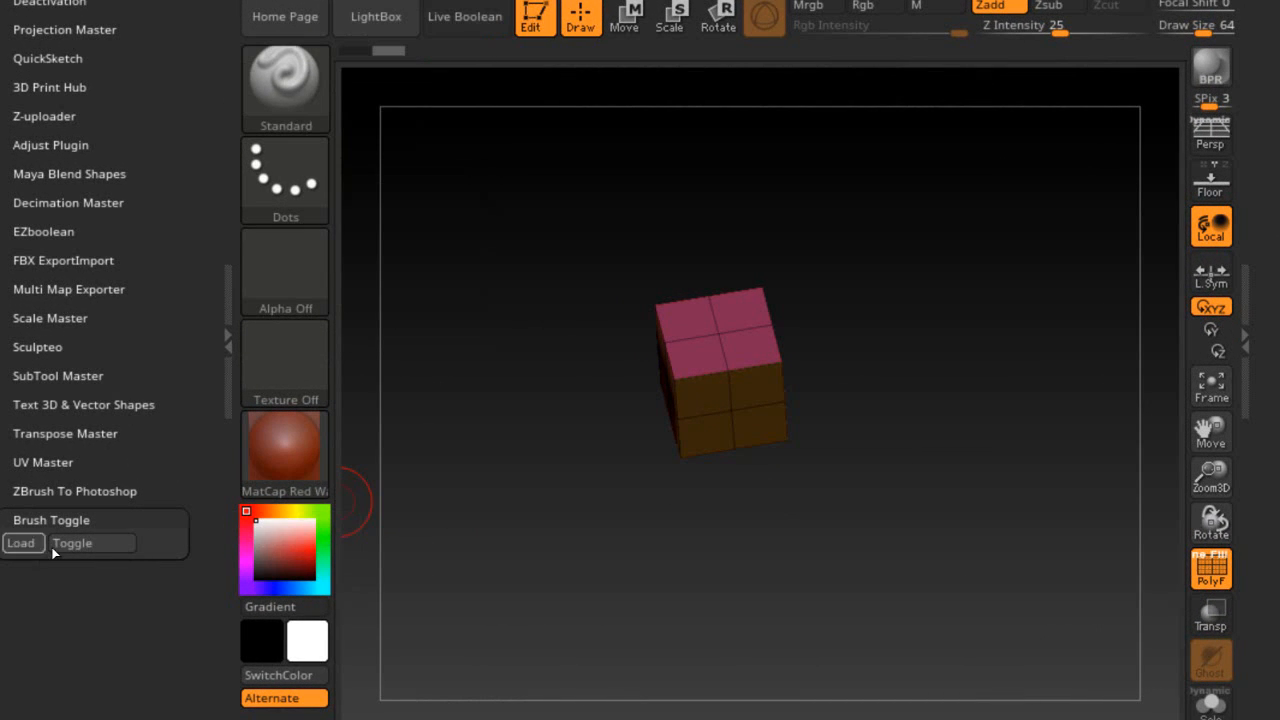
pyautogui.click(17, 543)
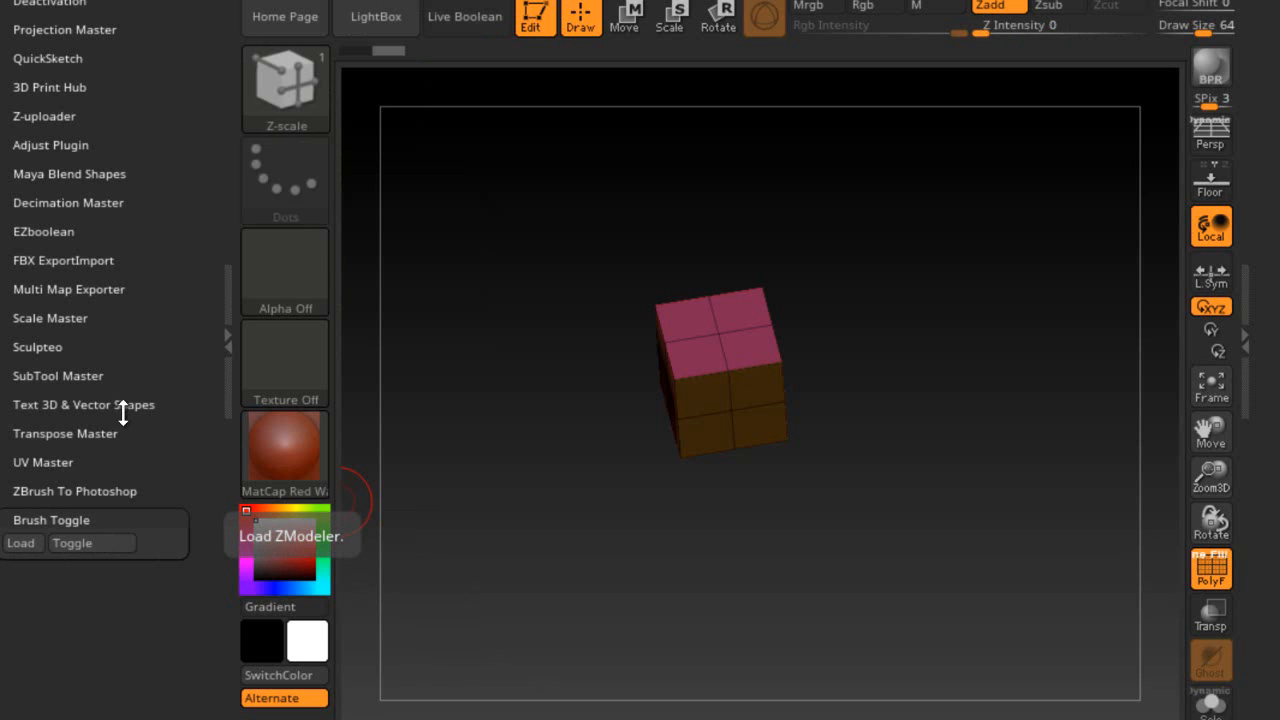
pyautogui.click(278, 110)
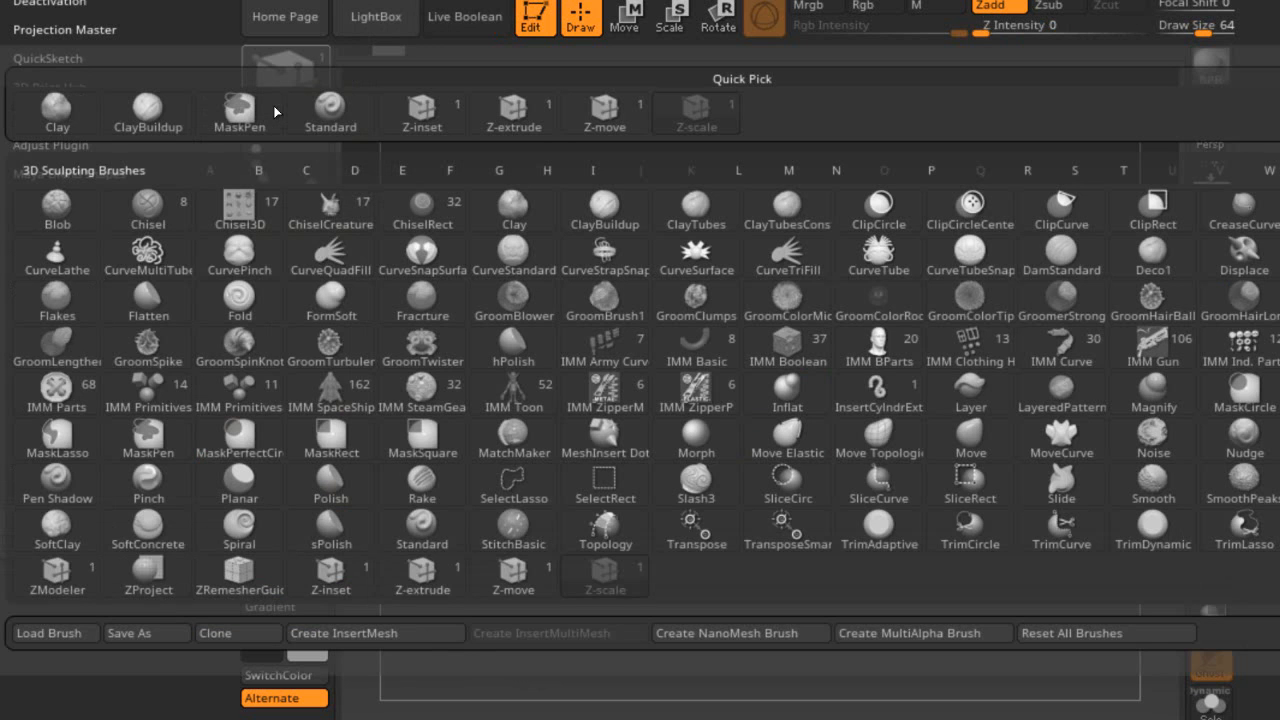
pyautogui.click(431, 118)
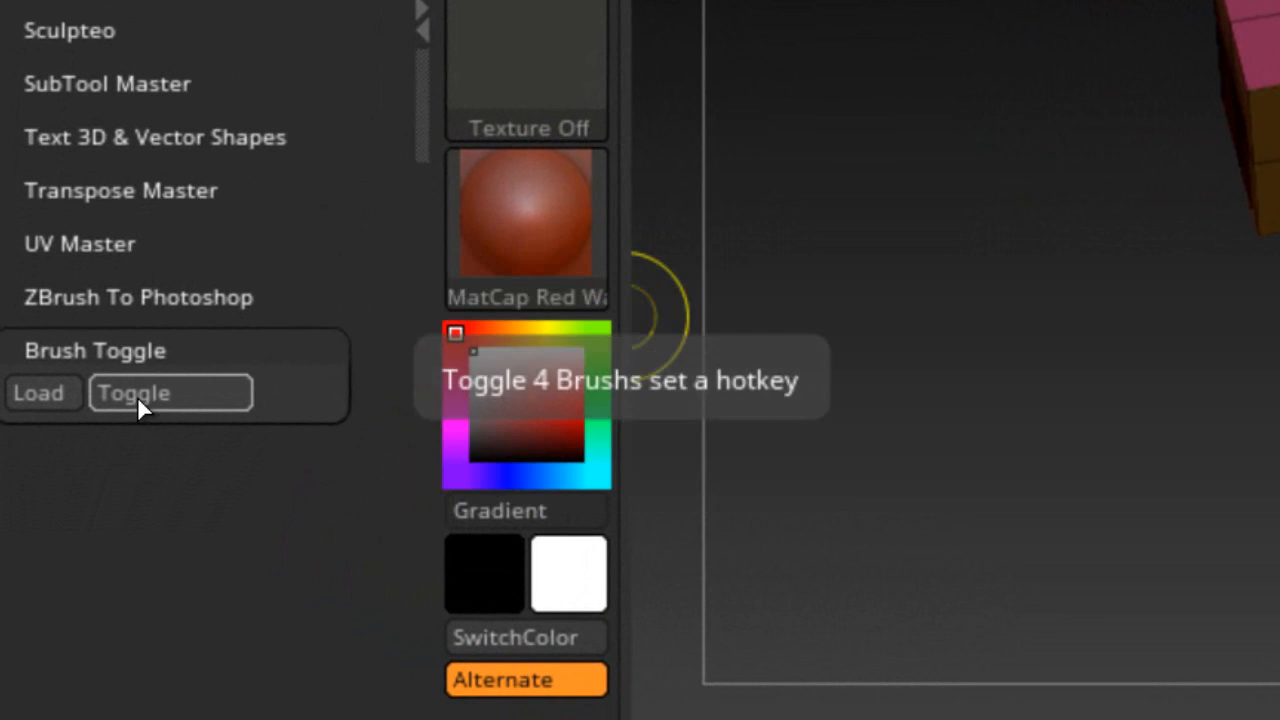
# Assign Q as the custom hotkey of the Brush Toggle plugin's Toggle command.
pyautogui.keyDown('ctrl'); pyautogui.keyDown('alt'); pyautogui.click(137, 396); pyautogui.keyUp('alt'); pyautogui.keyUp('ctrl')
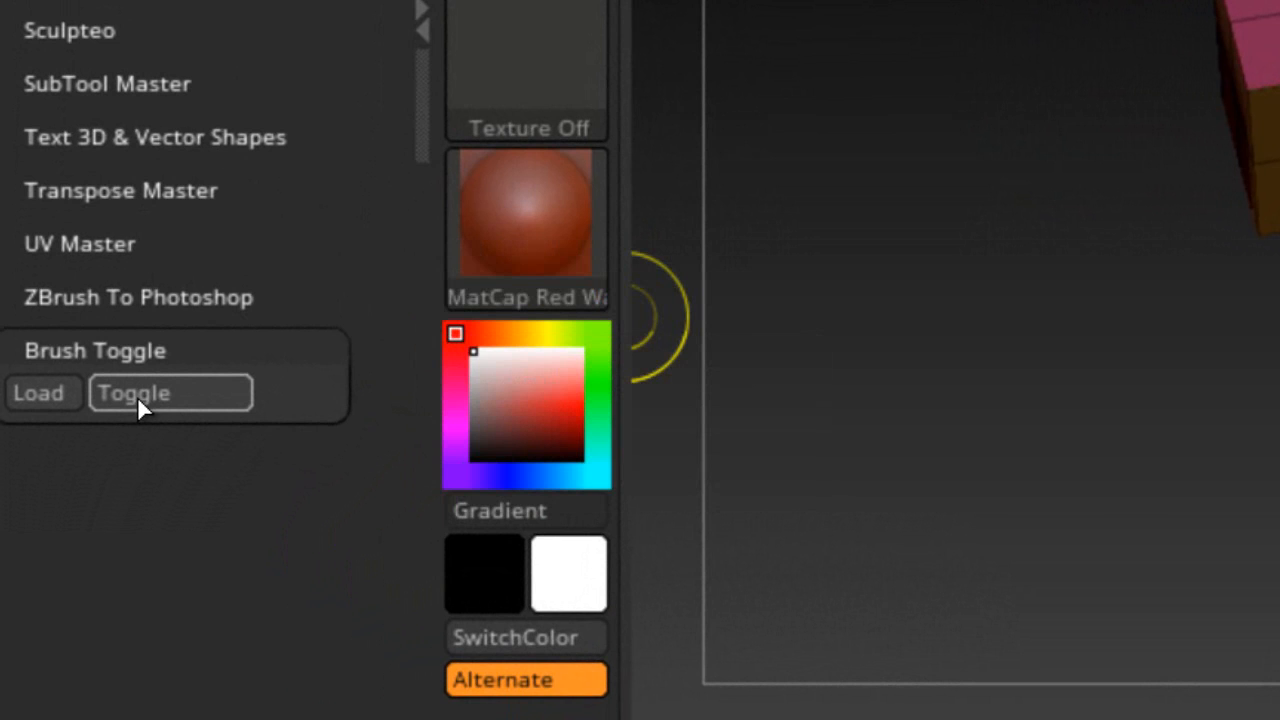
pyautogui.press('q')
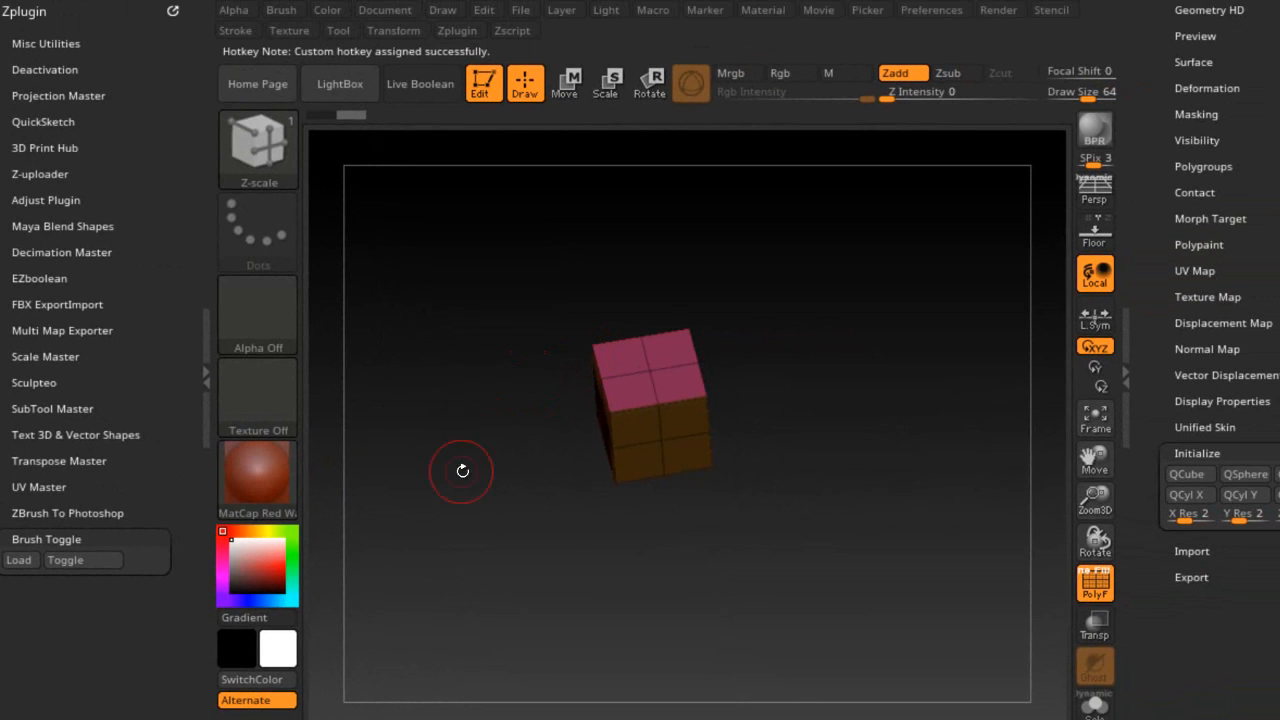
# Check the current brush and cycle through Z-move, Z-extrude, Z-inset and Z-scale with the brush toggle.
pyautogui.moveTo(462, 470); pyautogui.dragTo(490, 453)
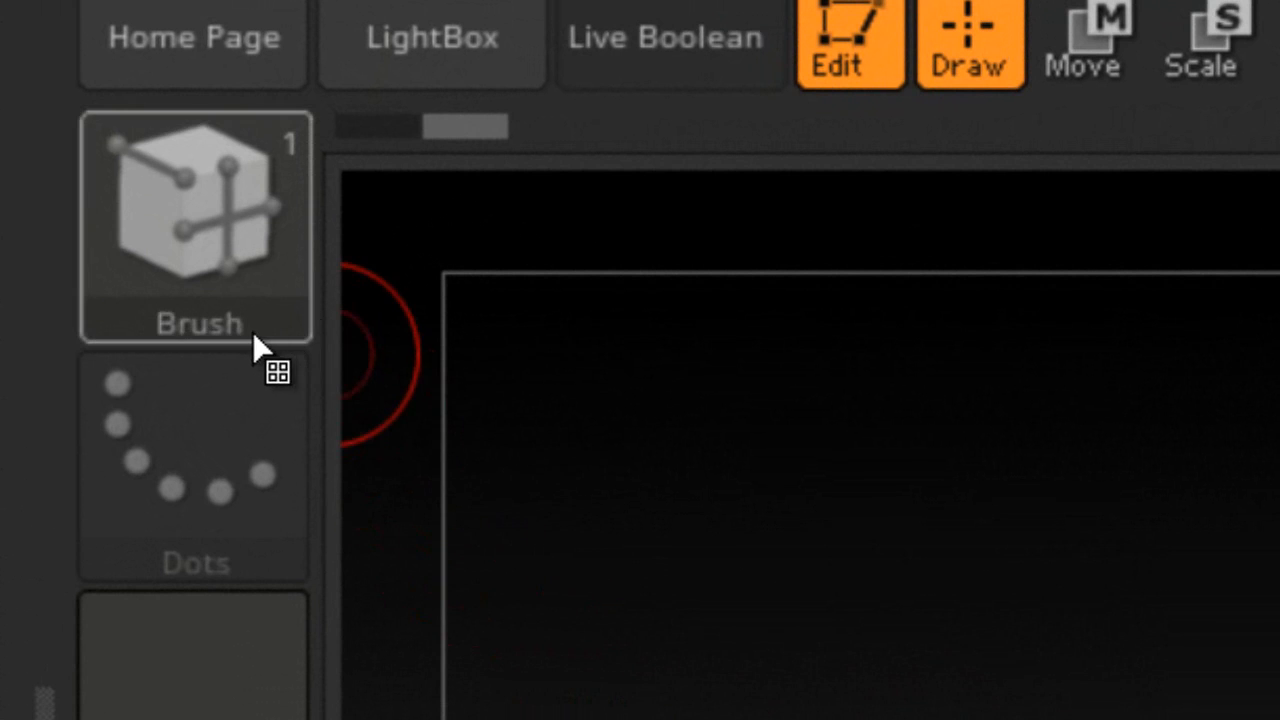
pyautogui.moveTo(223, 323)
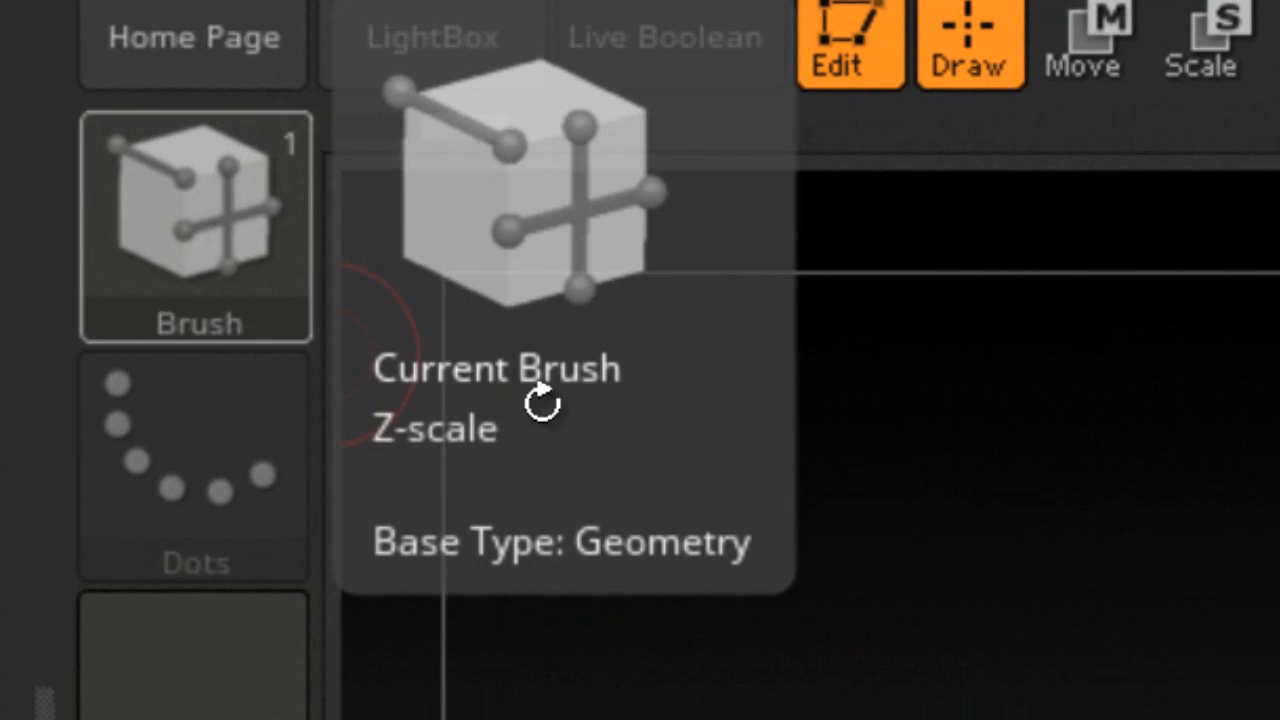
pyautogui.press('1')
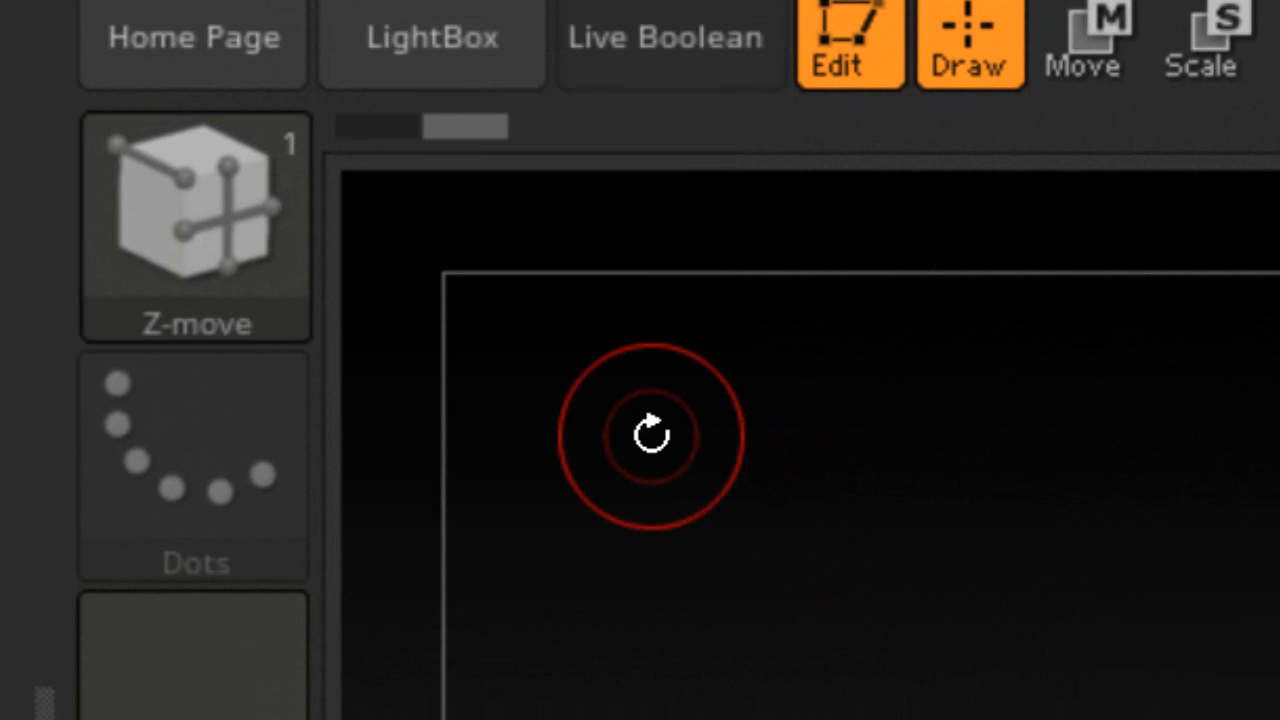
pyautogui.press('2')
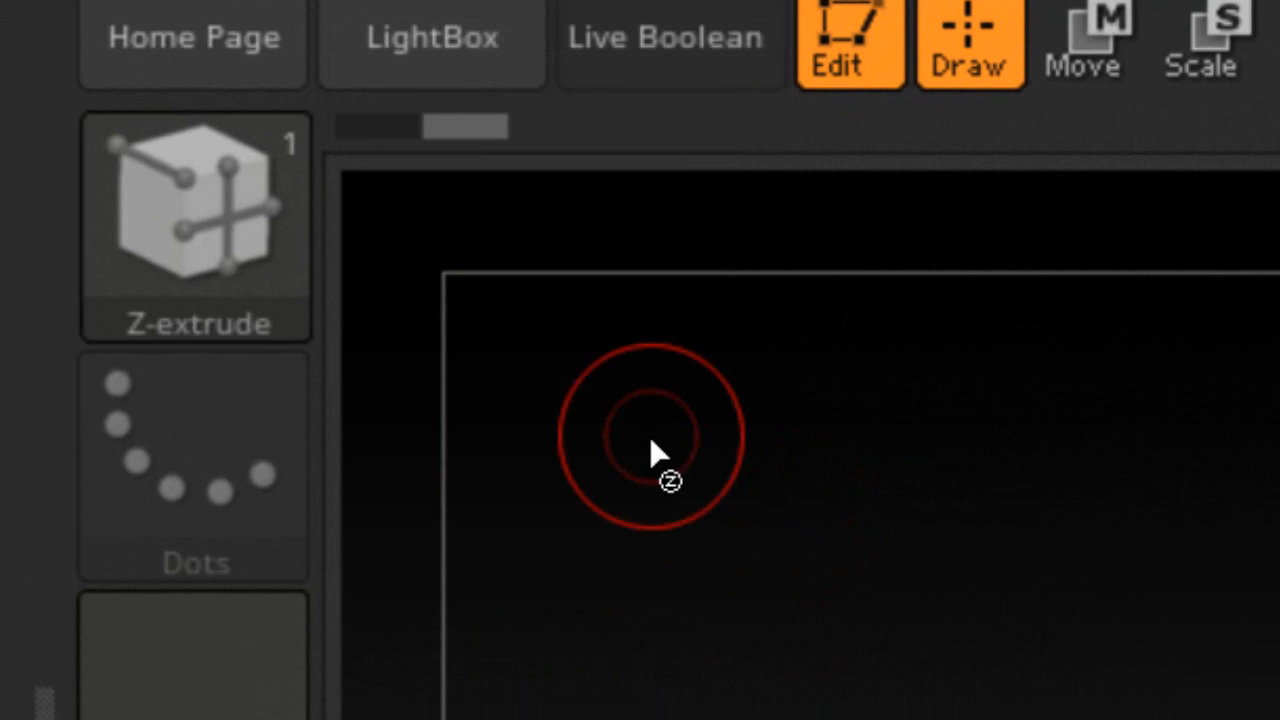
pyautogui.press('3')
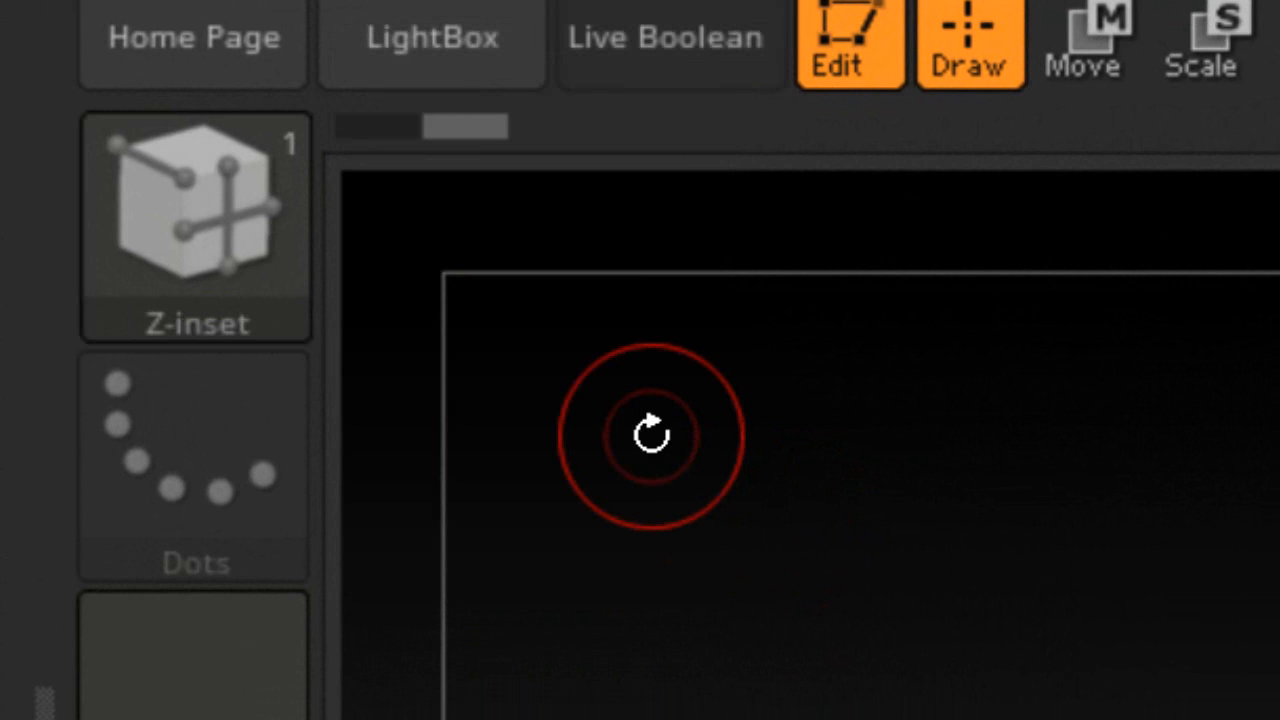
pyautogui.press('4')
pyautogui.press('2')
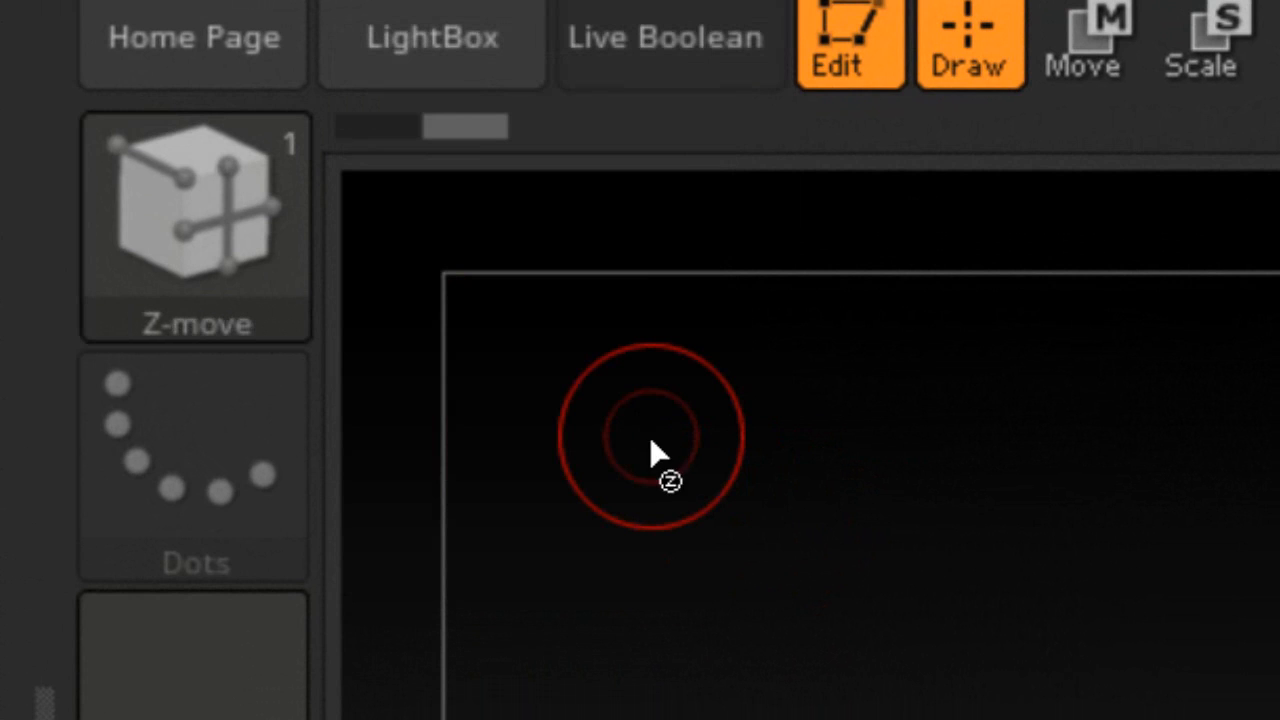
pyautogui.press('1')
pyautogui.press('3')
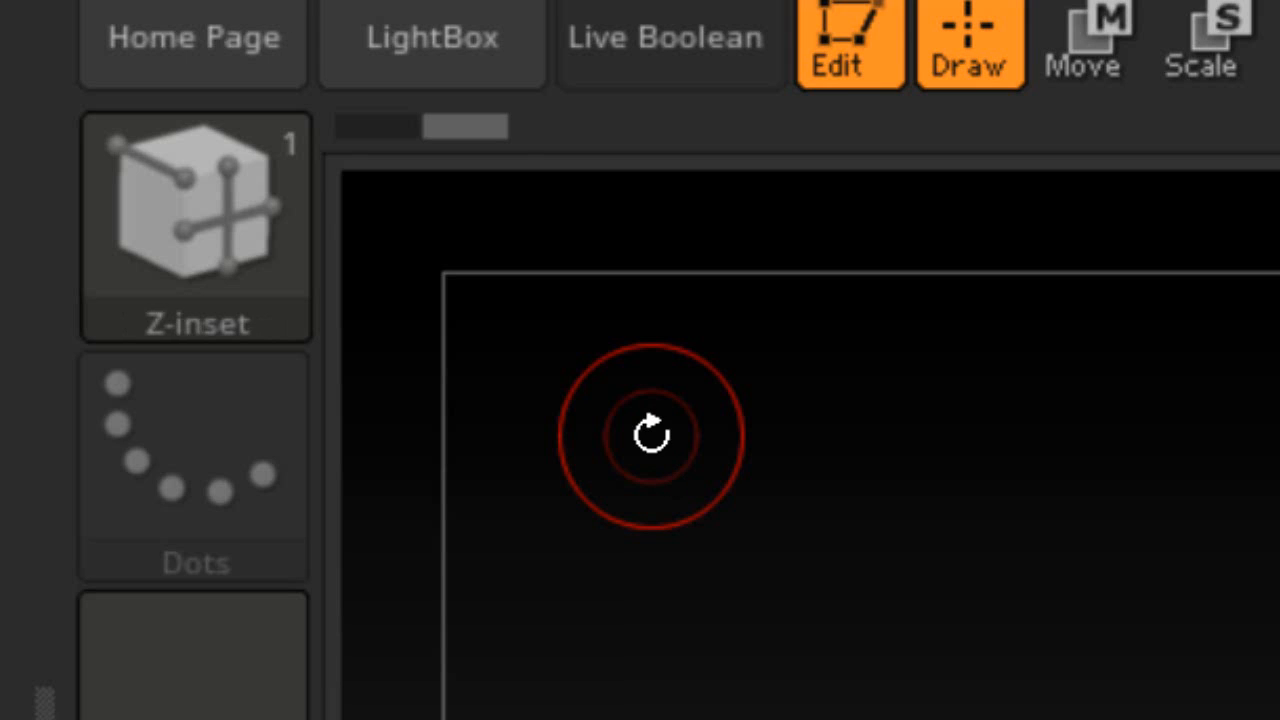
pyautogui.press('4')
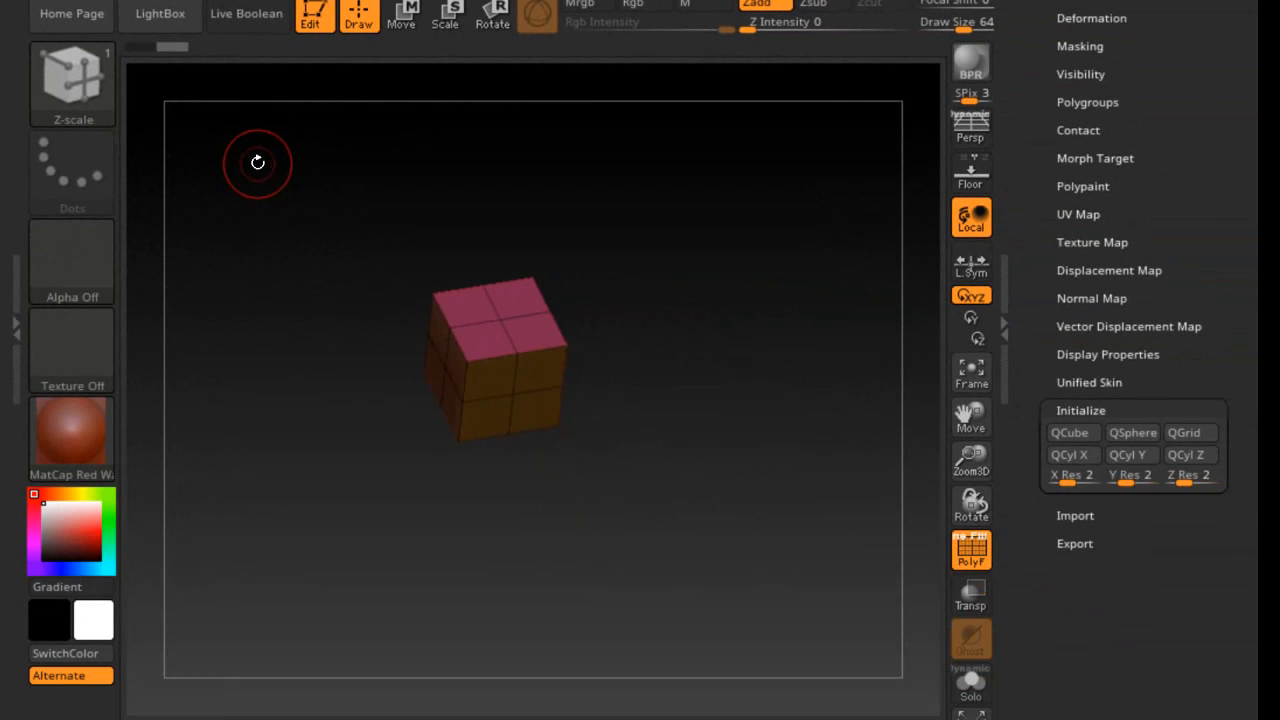
# Scale a single polygon at the outer corner of the cube's front face with the Z-scale brush.
pyautogui.moveTo(446, 284); pyautogui.dragTo(545, 448)
pyautogui.moveTo(314, 258); pyautogui.dragTo(353, 212)
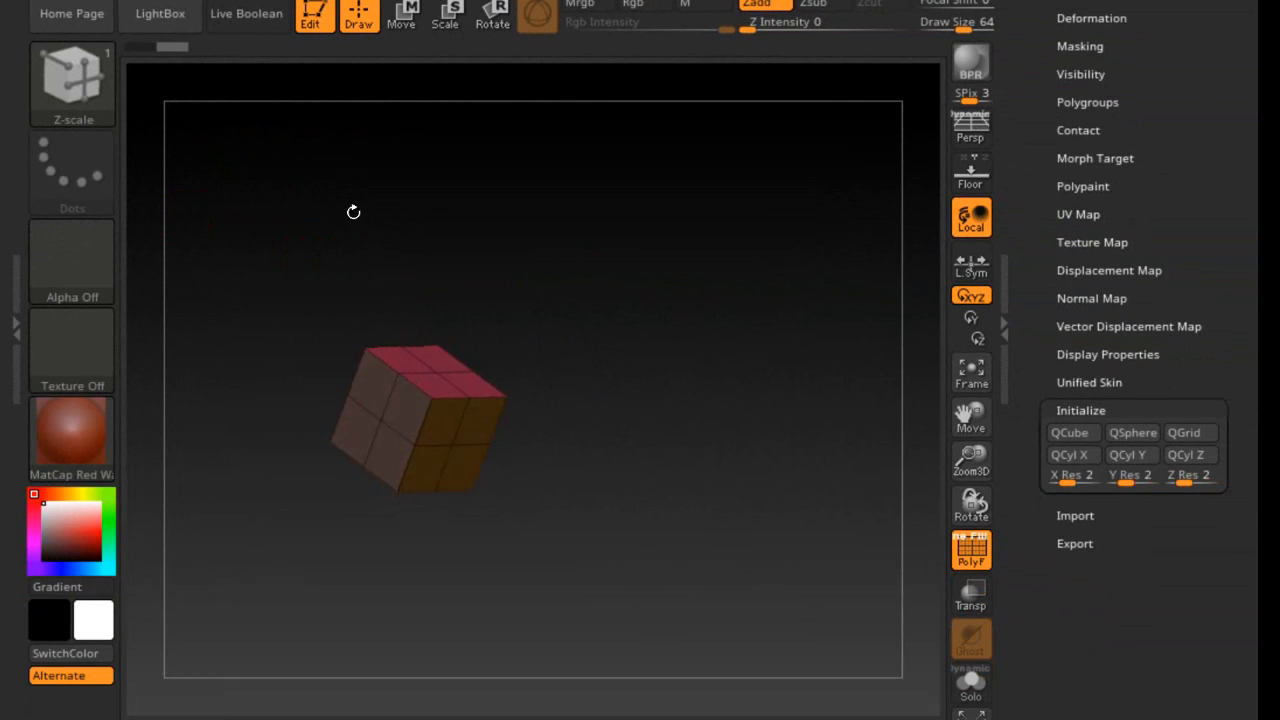
pyautogui.moveTo(480, 432); pyautogui.dragTo(509, 431)
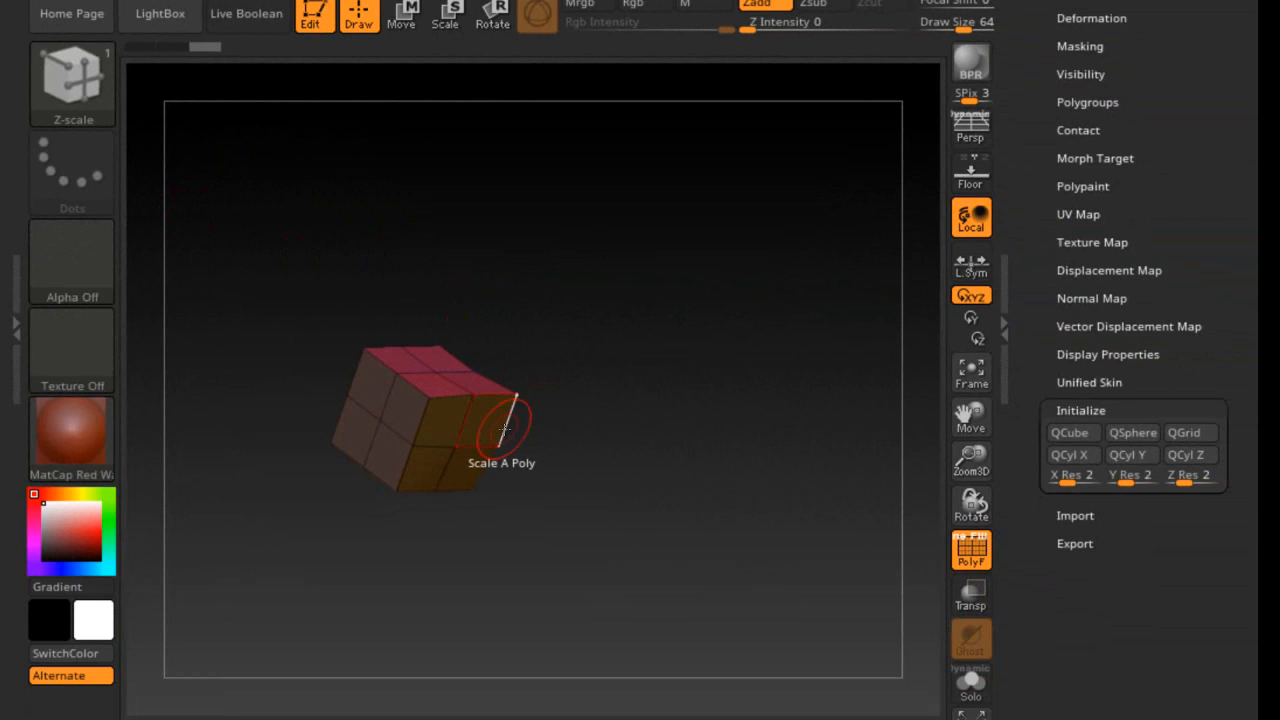
# Move the scaled polygon with the Z-move brush and extrude it outward from the cube with Z-extrude.
pyautogui.press('1')
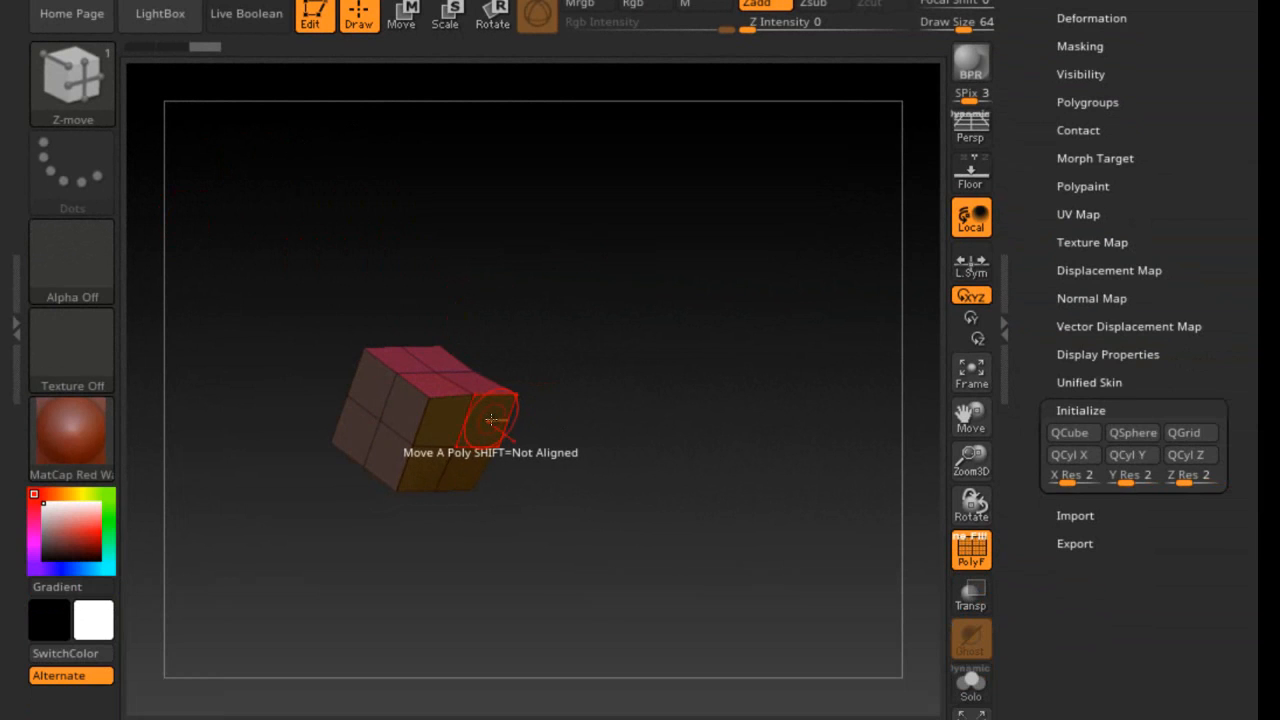
pyautogui.moveTo(500, 421); pyautogui.dragTo(553, 460)
pyautogui.press('2')
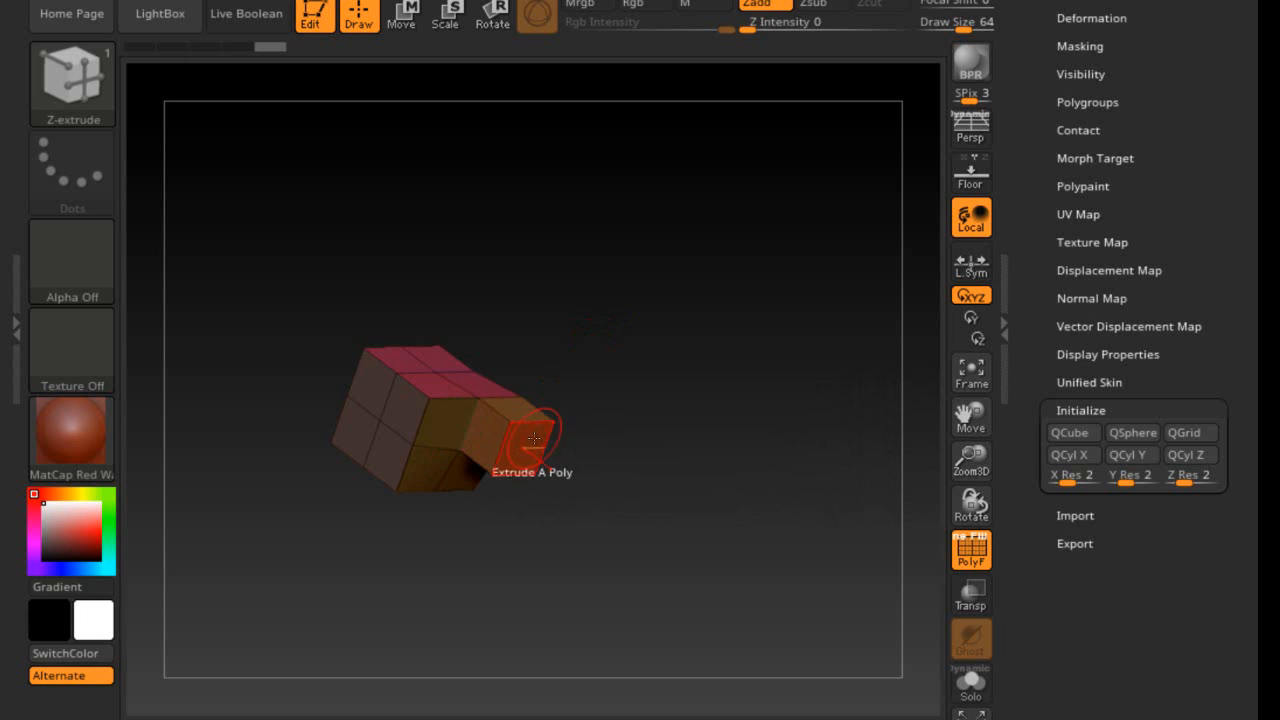
# Toggle the active brush through Z-scale back to Z-extrude and inspect the extruded cube from another angle.
pyautogui.press('space')
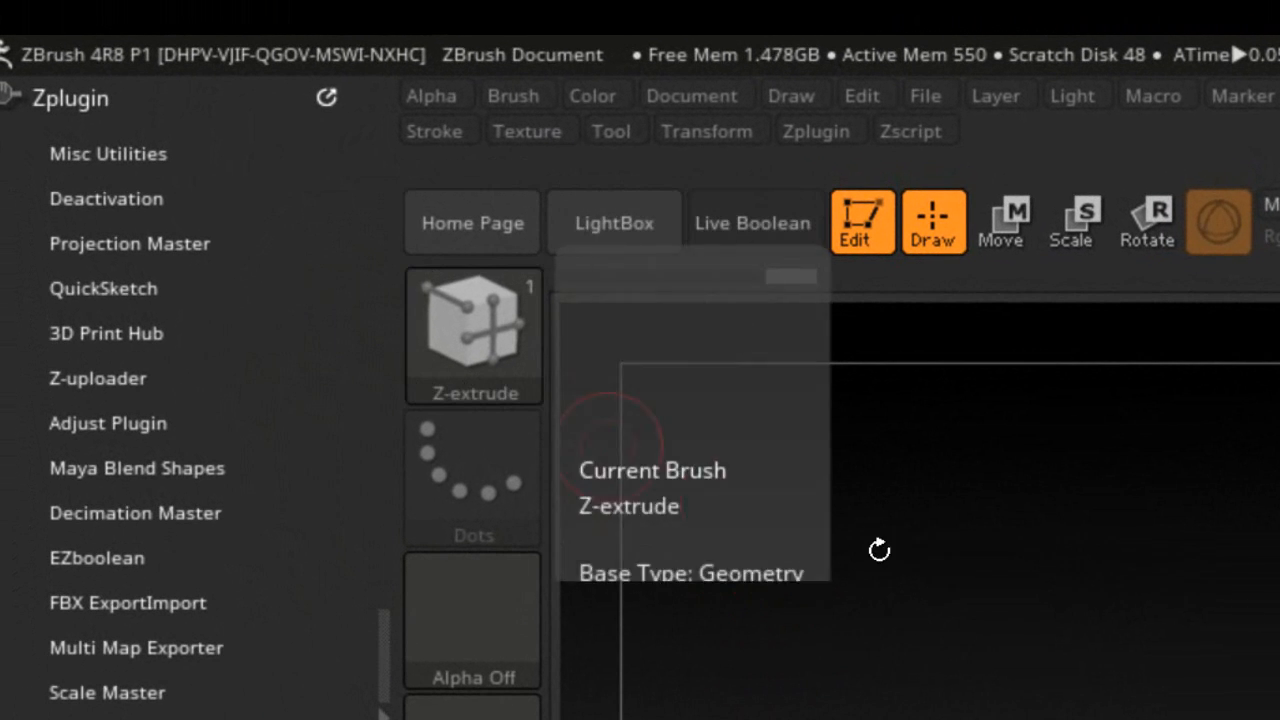
pyautogui.press('q')
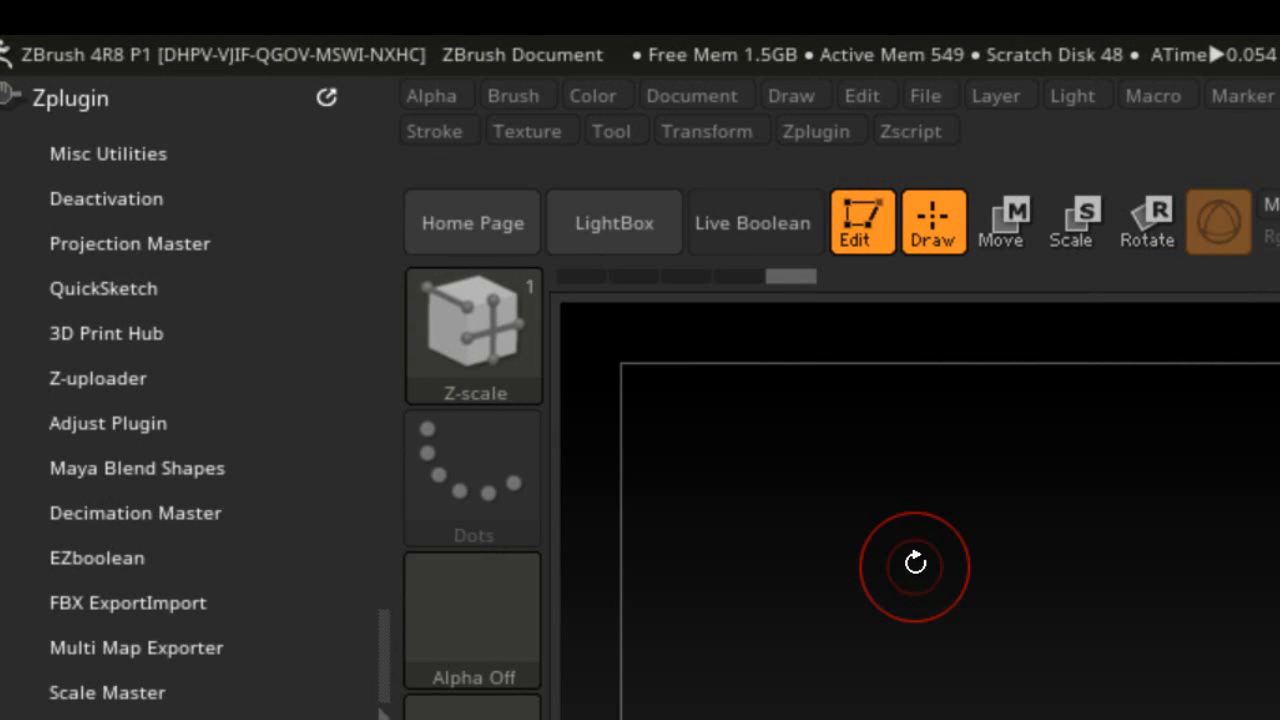
pyautogui.press('1')
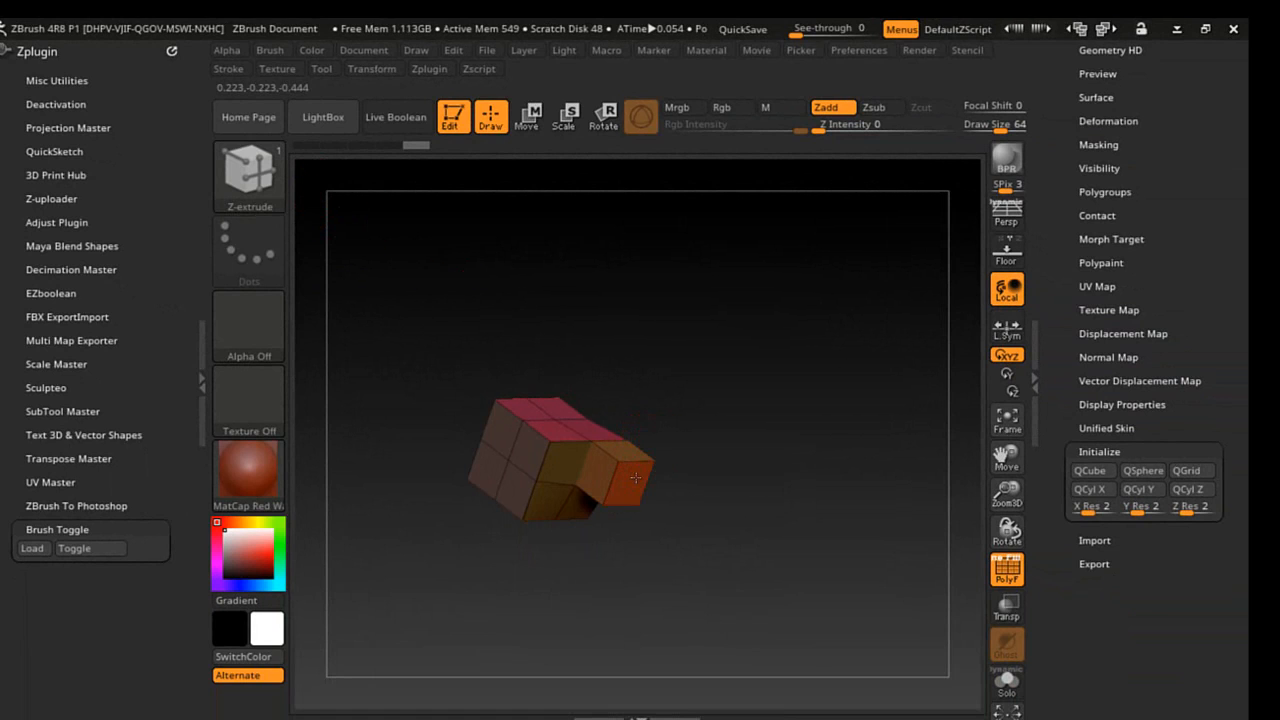
pyautogui.press('space')
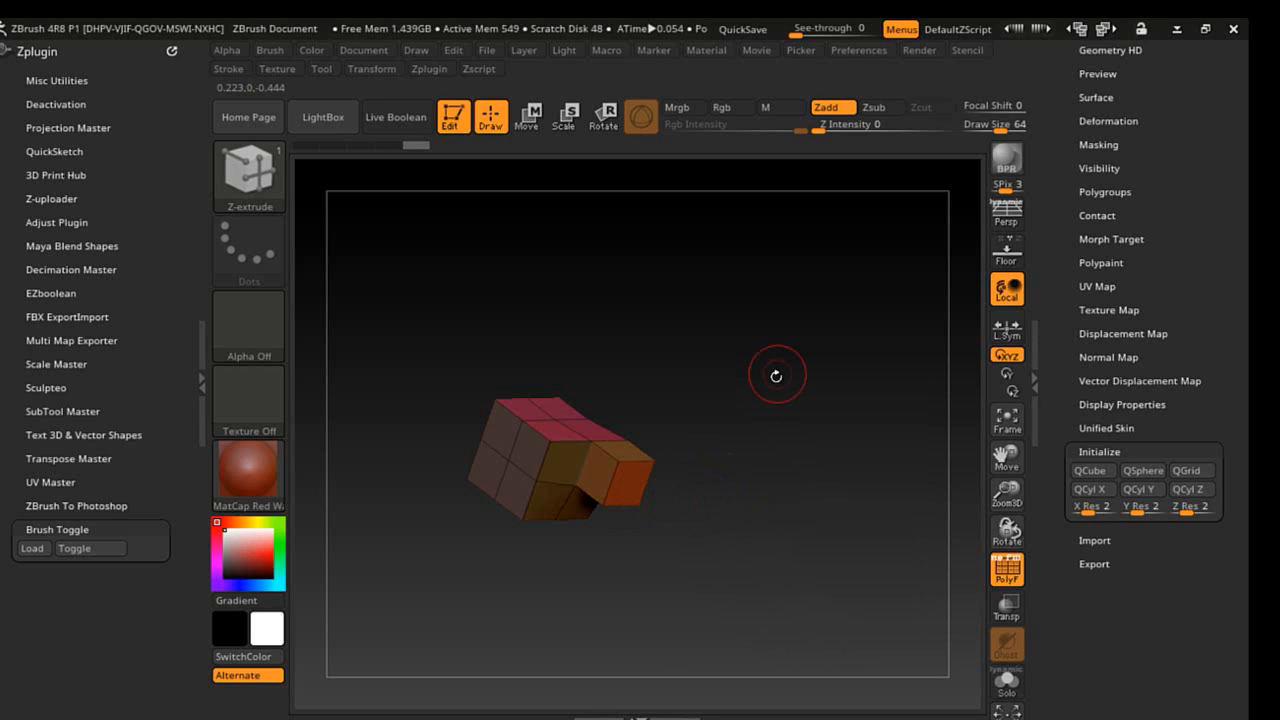
pyautogui.moveTo(773, 381); pyautogui.dragTo(750, 497)
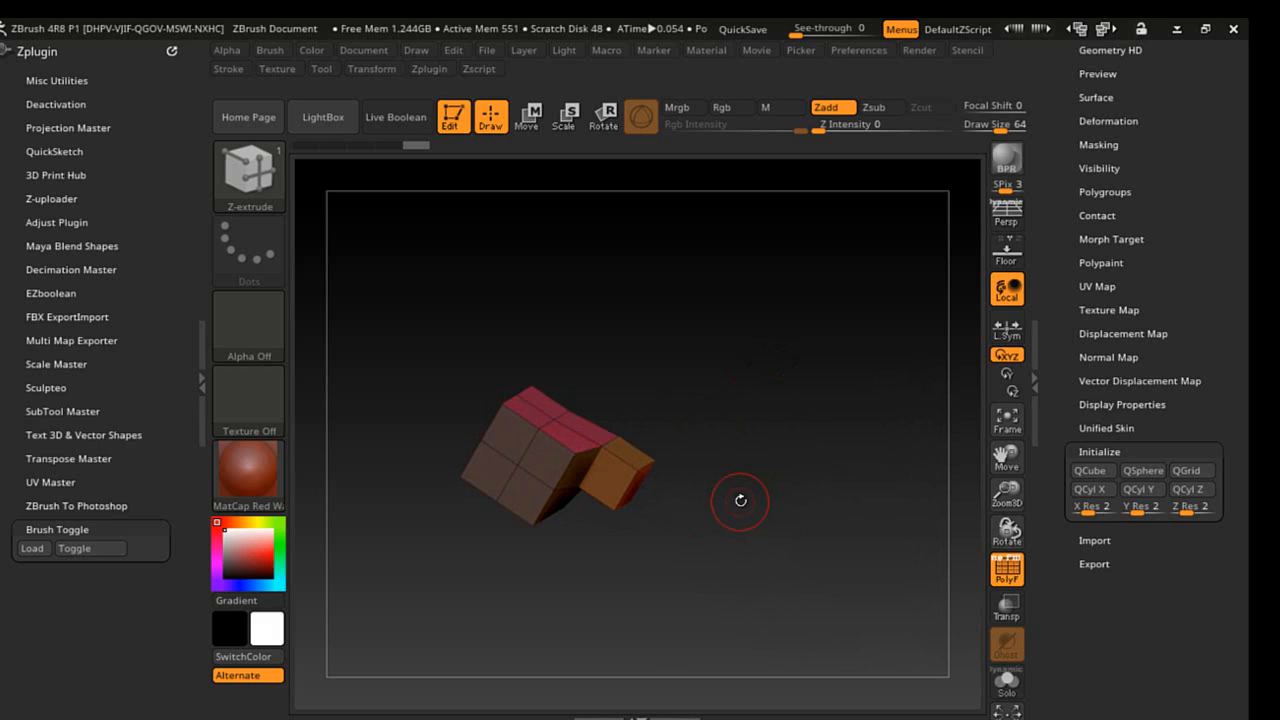